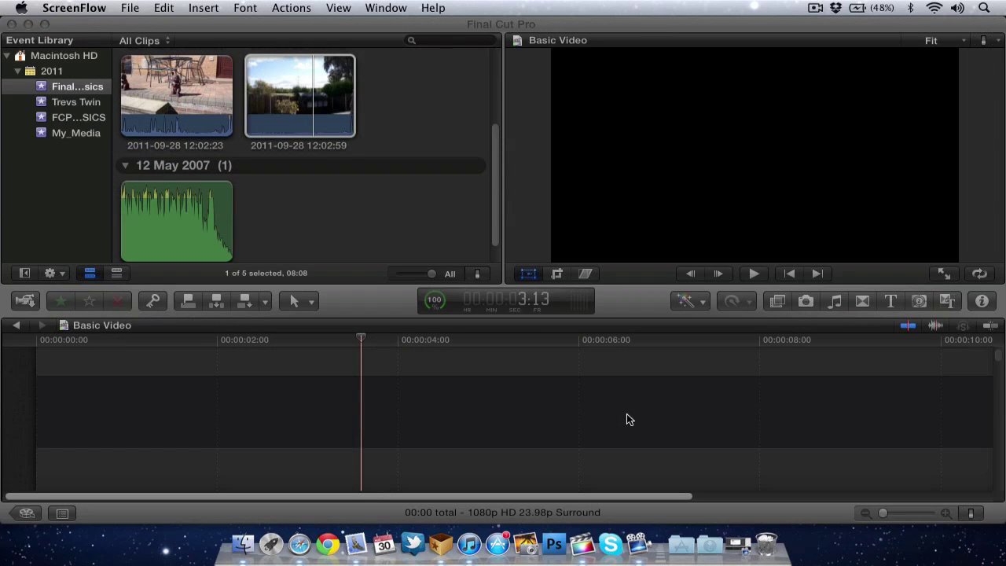
Step: Add the Centered title to the start of the timeline, accepting the suggested video properties
left_click(897, 303)
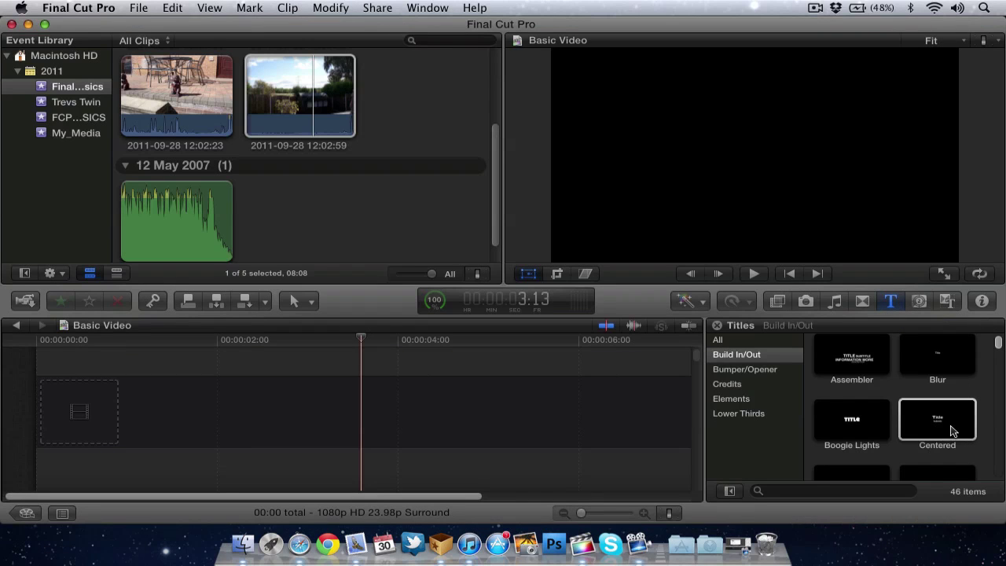
left_click_drag(954, 431, 170, 411)
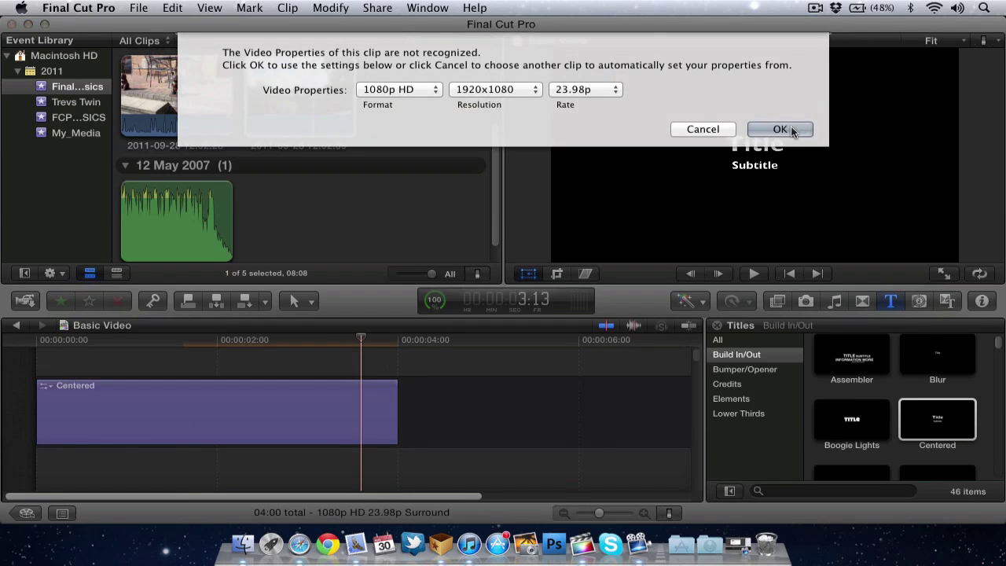
left_click(792, 132)
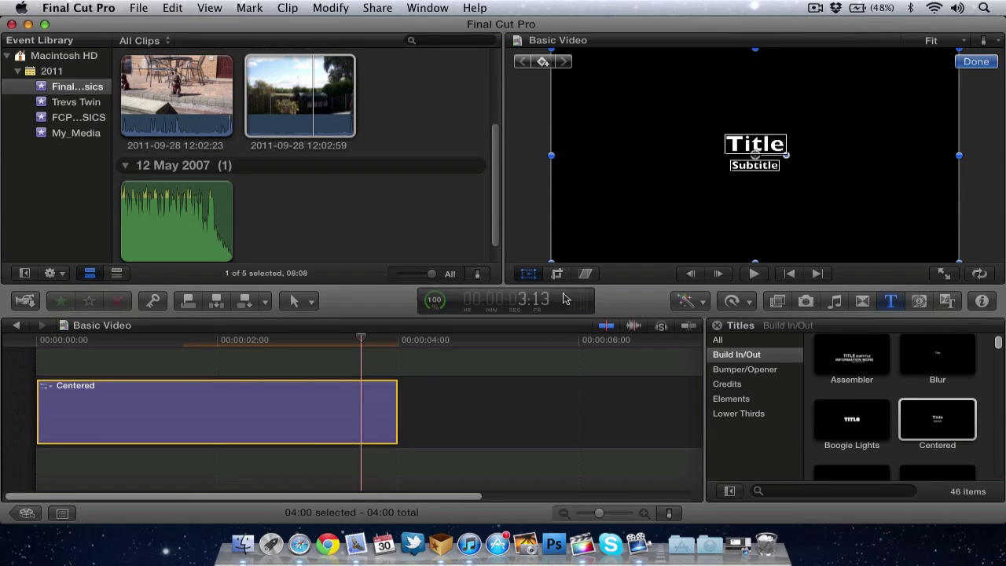
Step: Replace the placeholder Title text with 'Positioning Text'
double_click(768, 144)
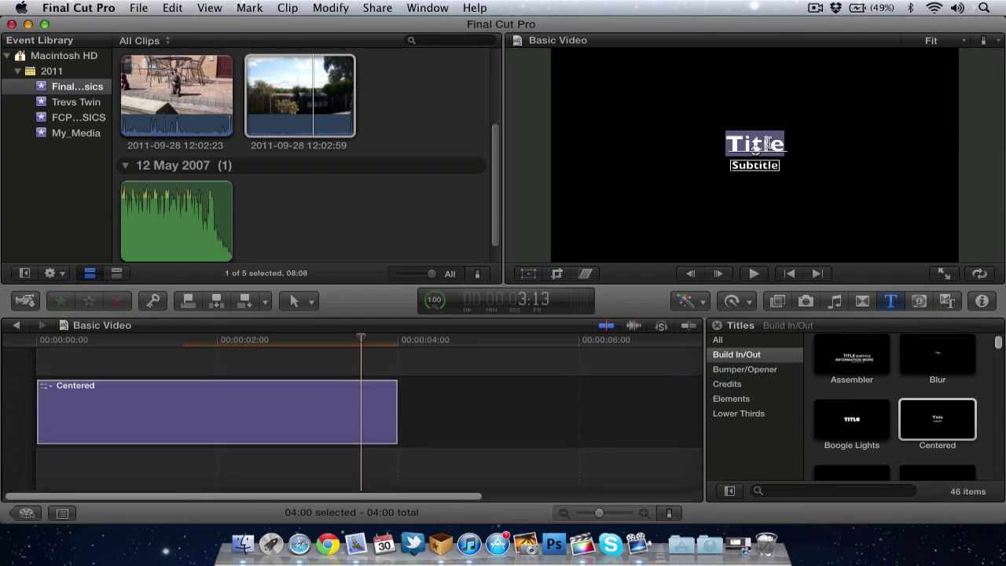
key("BackSpace")
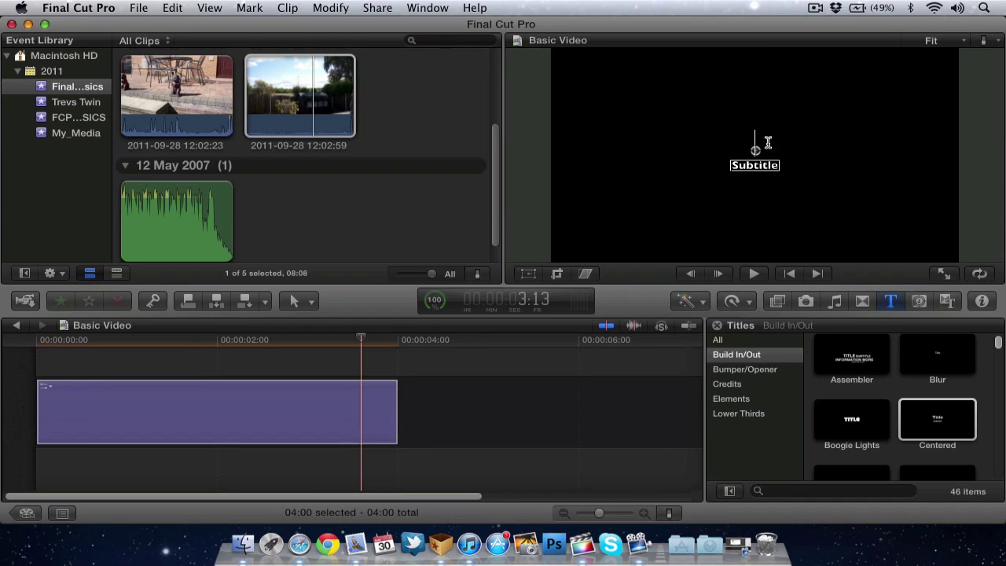
type("Positi")
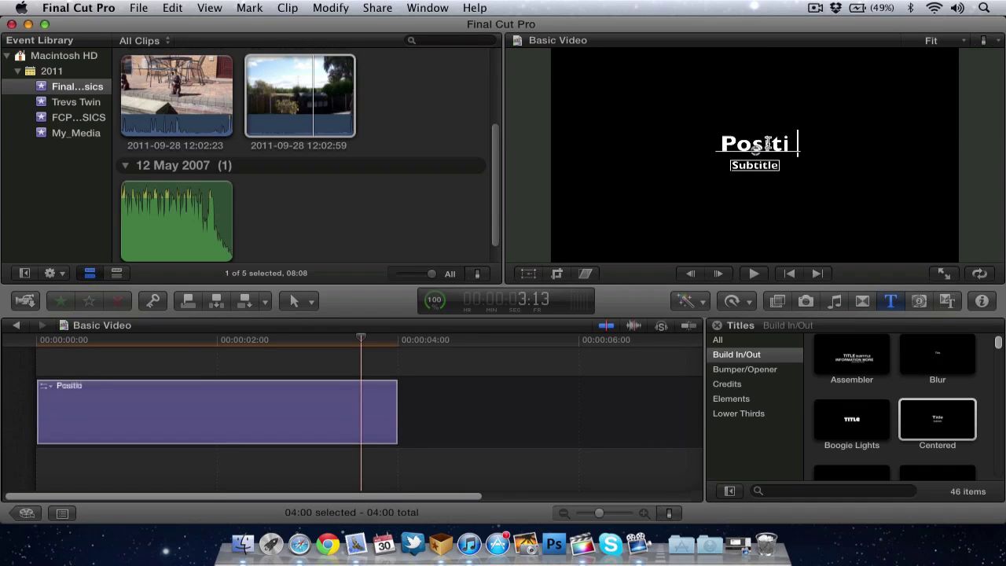
type("oning Text")
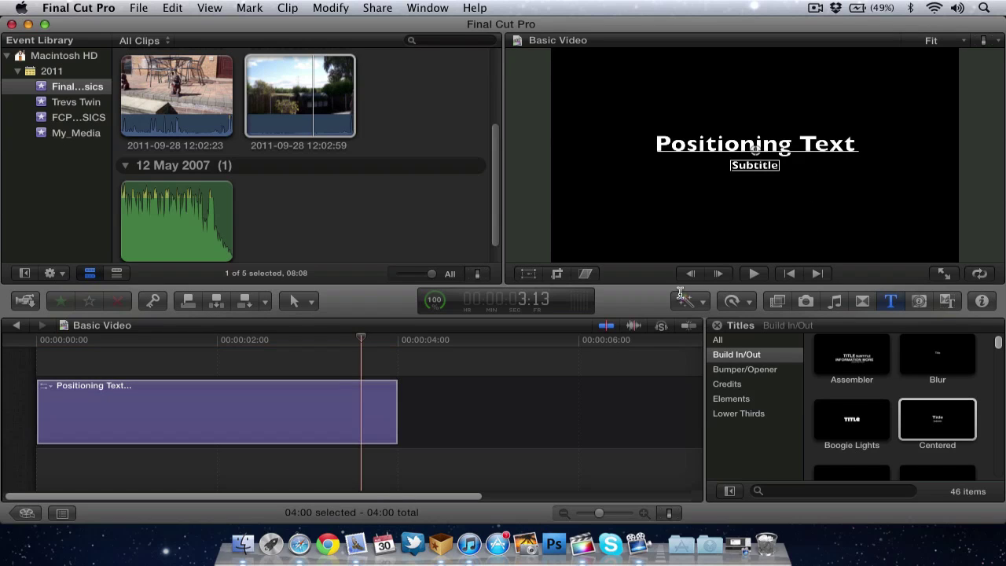
Step: Select the title clip with the Select tool, park the playhead on it, and enable Transform controls
left_click(317, 404)
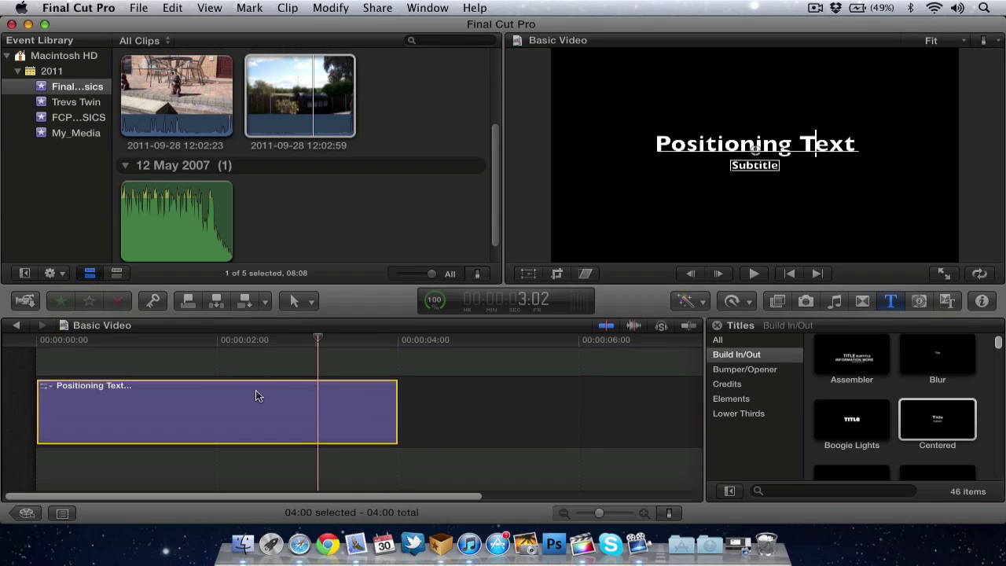
left_click(227, 411)
left_click(297, 305)
left_click(301, 324)
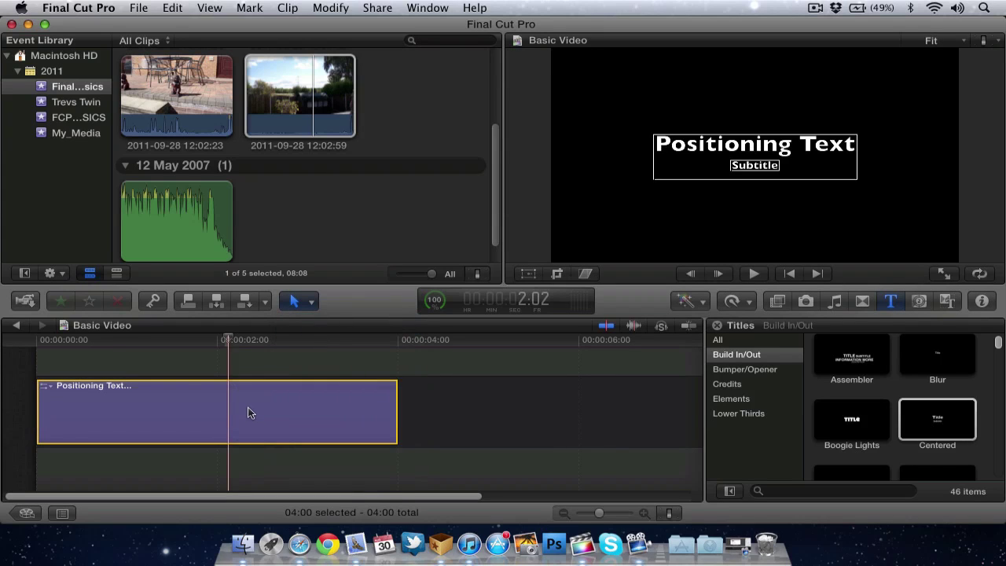
left_click(247, 410)
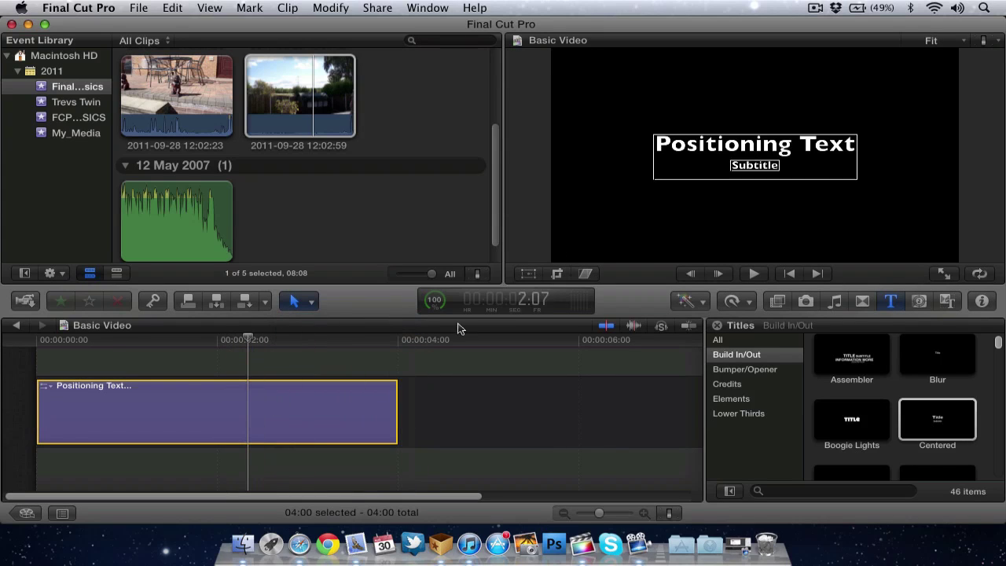
left_click(528, 275)
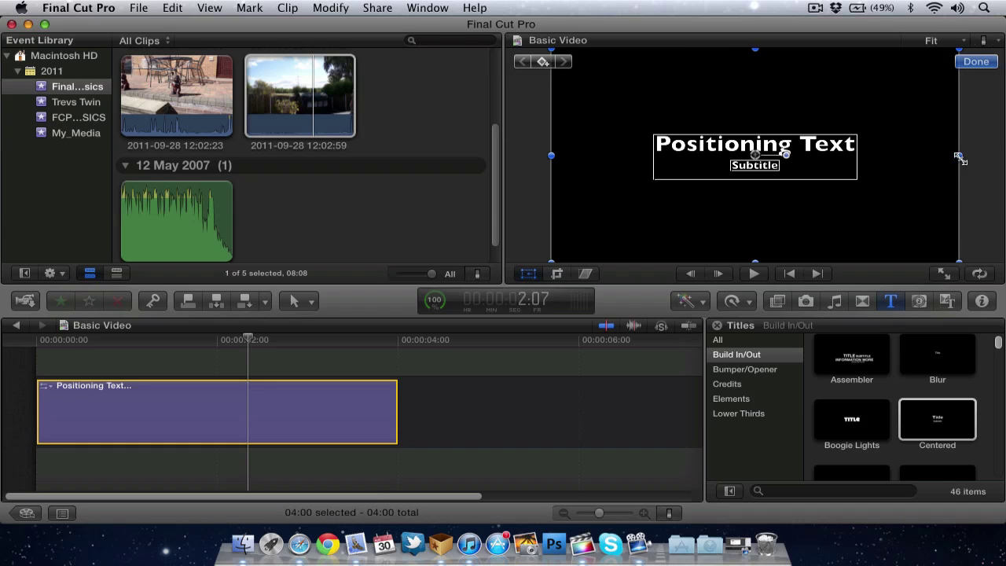
Step: Narrow and shrink the title with its side and corner handles, then tilt it clockwise
left_click_drag(958, 154, 878, 156)
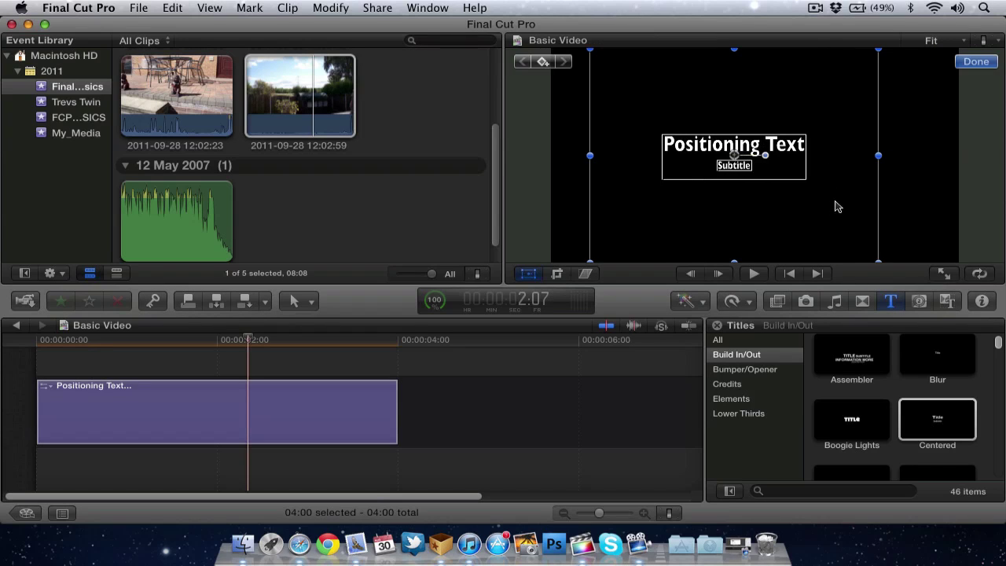
left_click_drag(878, 262, 876, 241)
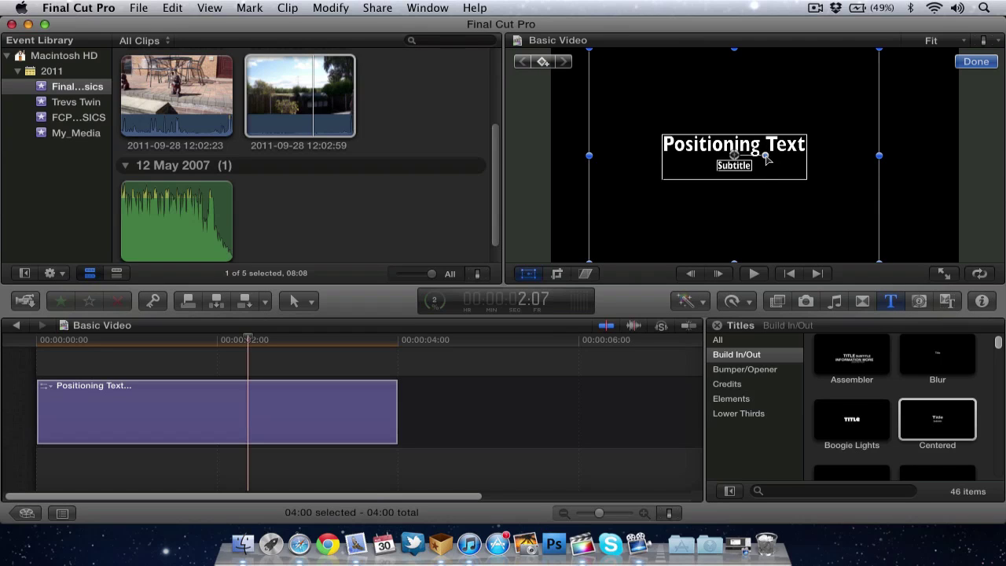
mouse_move(767, 158)
left_mouse_down()
mouse_move(753, 183)
mouse_move(735, 187)
mouse_move(763, 165)
left_mouse_up()
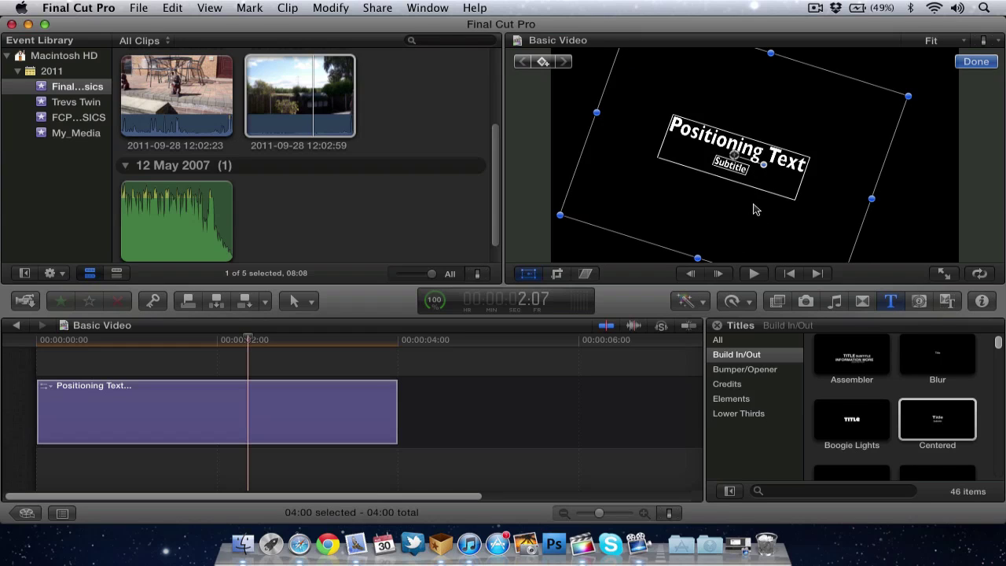
Step: Move the tilted title to the frame's top-left corner and play it back from the start
left_click(831, 129)
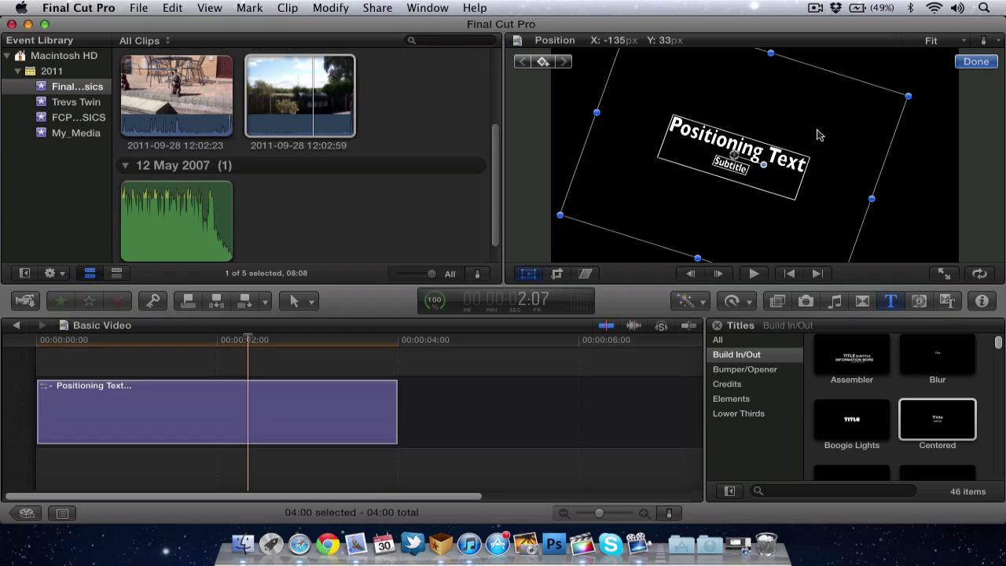
left_click_drag(819, 136, 716, 67)
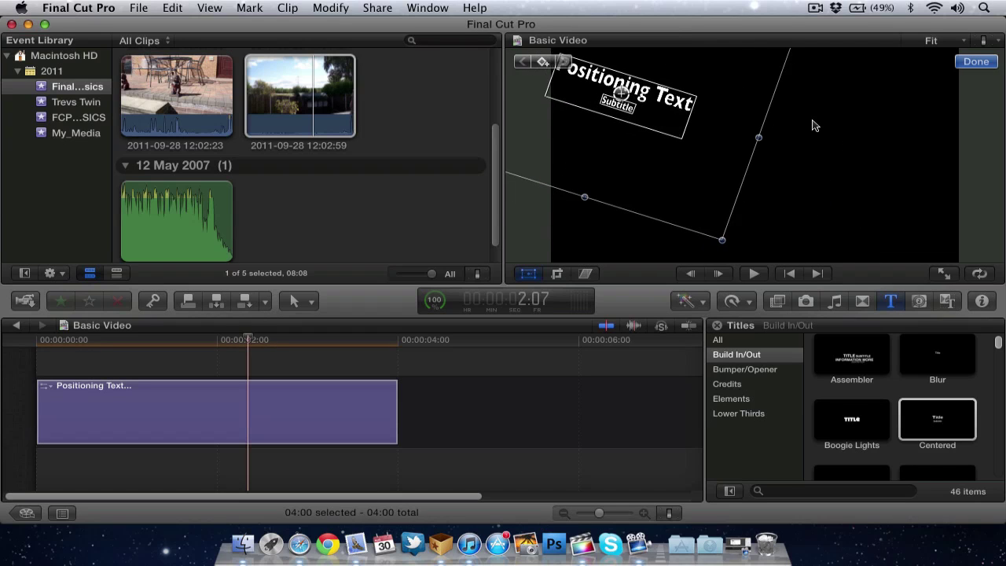
left_click(76, 346)
left_click(76, 346)
key("space")
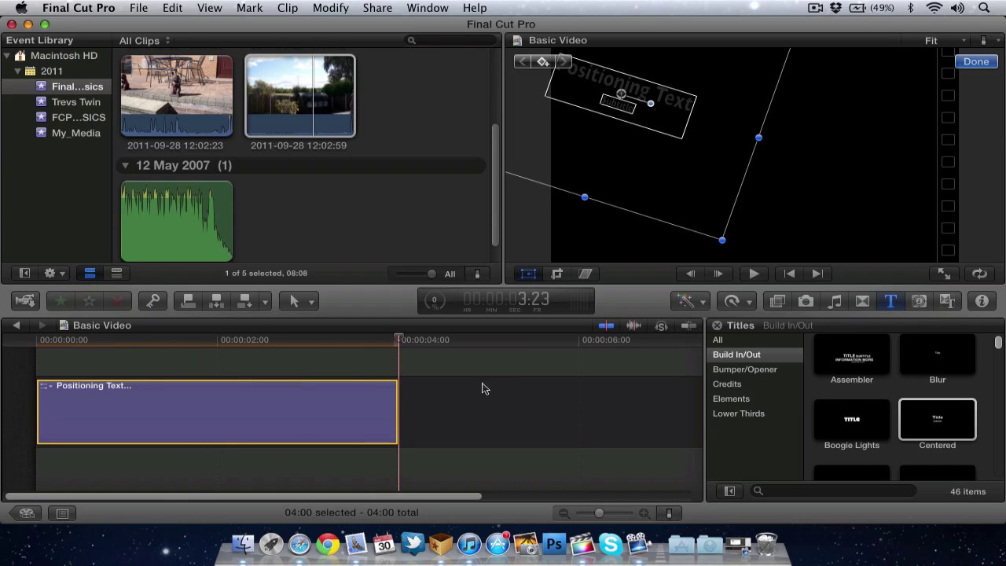
left_click_drag(401, 346, 68, 350)
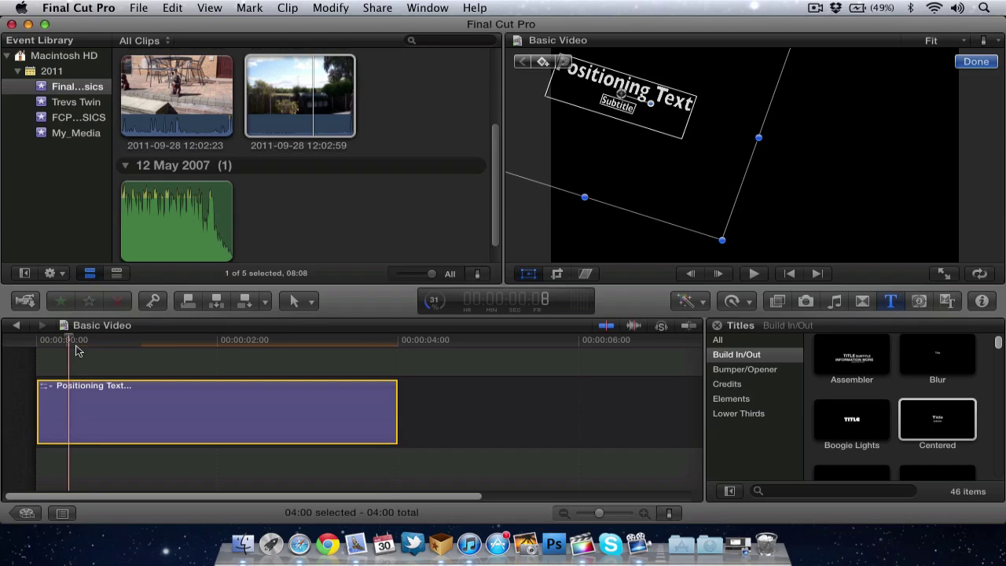
Step: Add a starting position keyframe, then move the title right at about one second
left_click(595, 240)
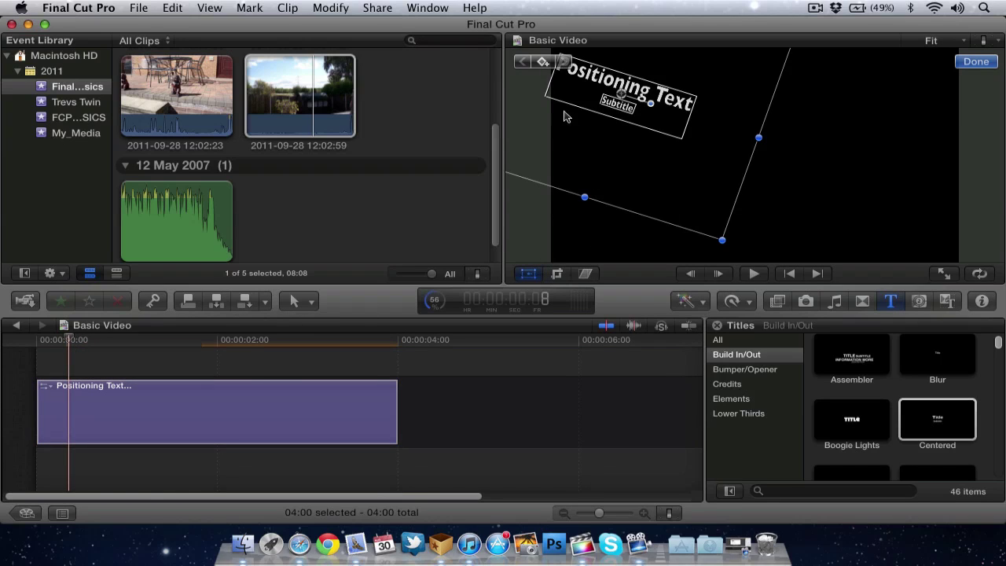
left_click(542, 63)
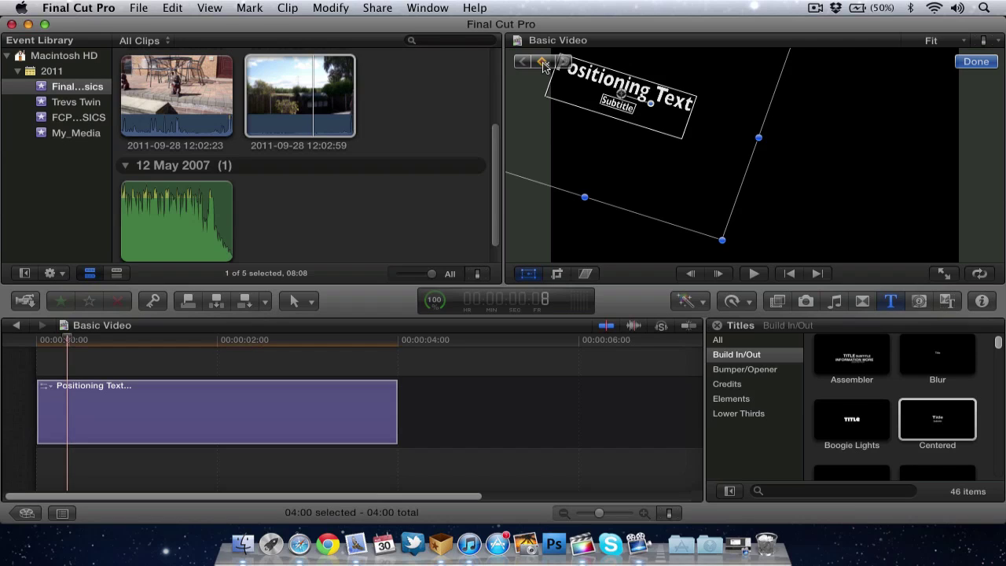
left_click(70, 341)
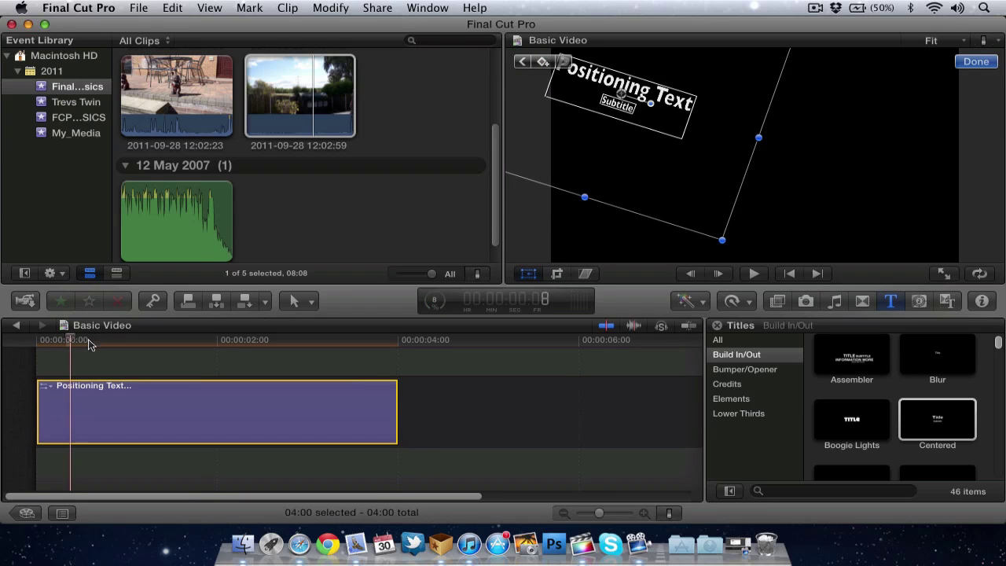
left_click(75, 340)
left_click_drag(89, 343, 149, 346)
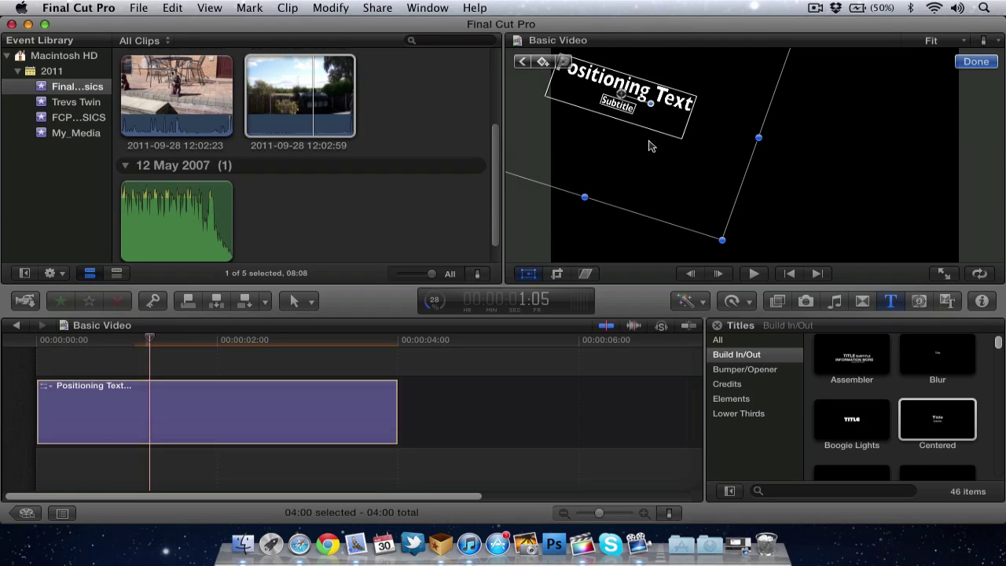
left_click_drag(653, 139, 856, 190)
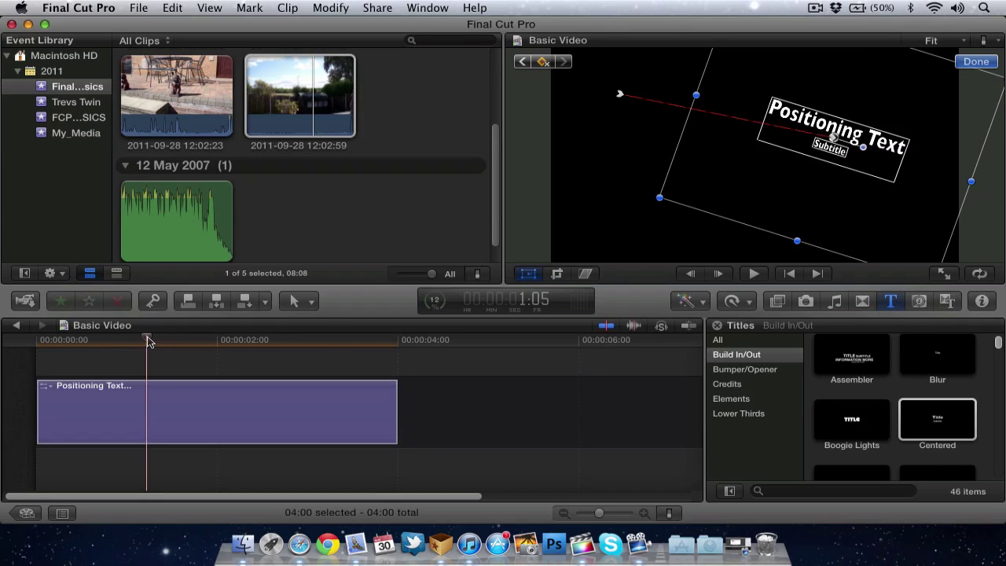
Step: Keyframe the title to the lower left at about 2:15, and up-right at about 3:14
left_click_drag(149, 341, 275, 346)
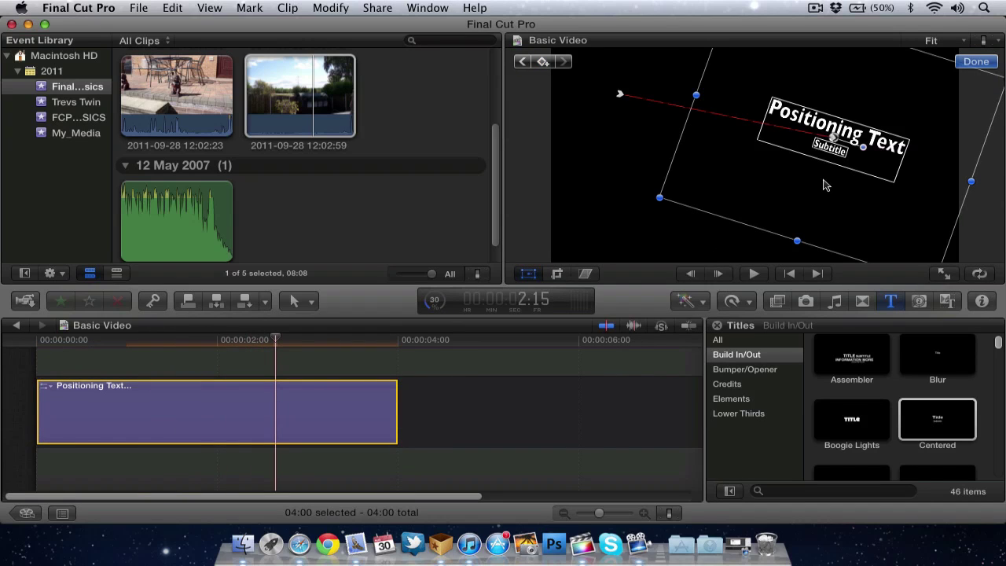
left_click(783, 205)
left_click_drag(782, 204, 605, 240)
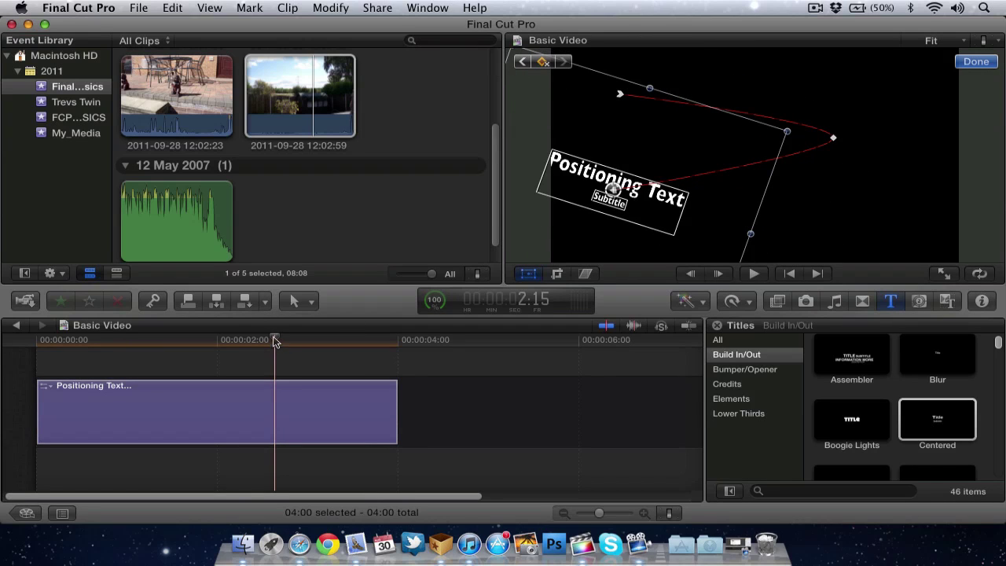
left_click_drag(275, 340, 363, 342)
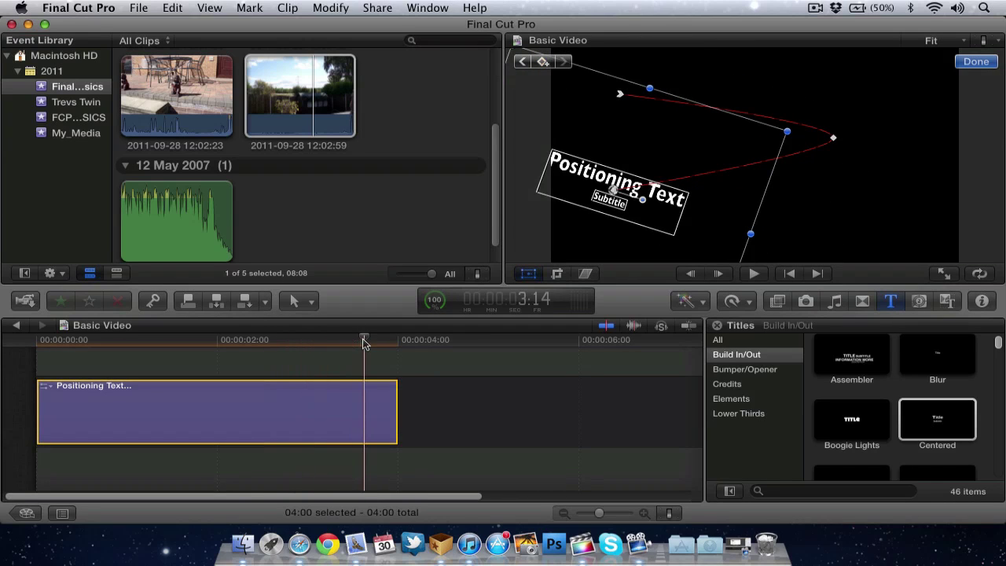
left_click_drag(644, 118, 752, 67)
Step: Play back the animated title from the timeline start
left_click(508, 391)
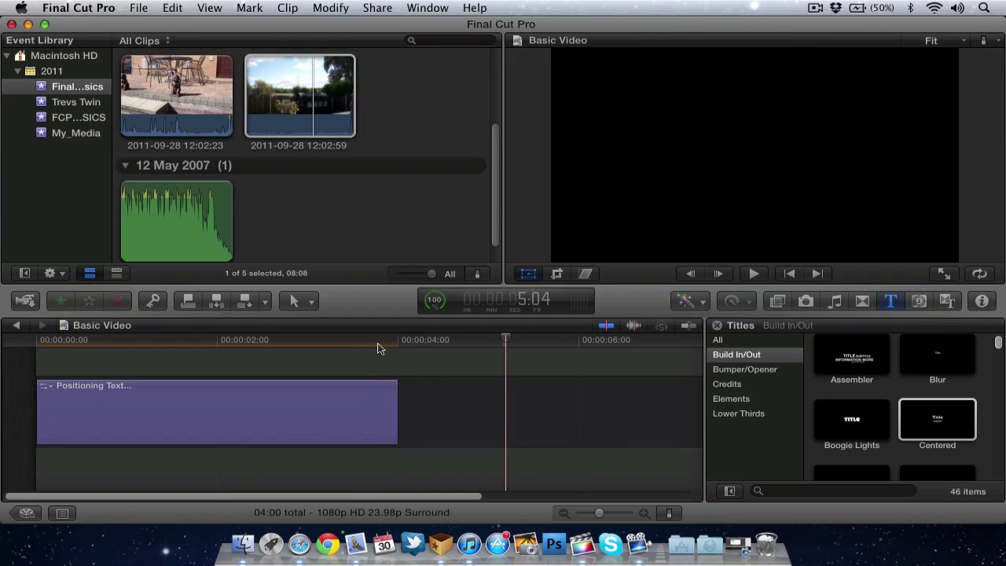
left_click_drag(50, 344, 29, 346)
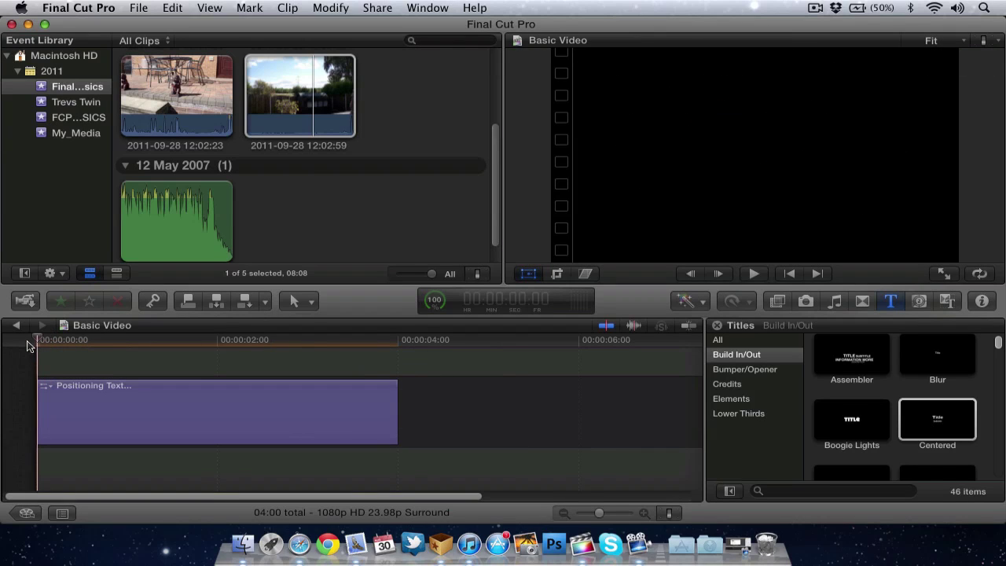
key("space")
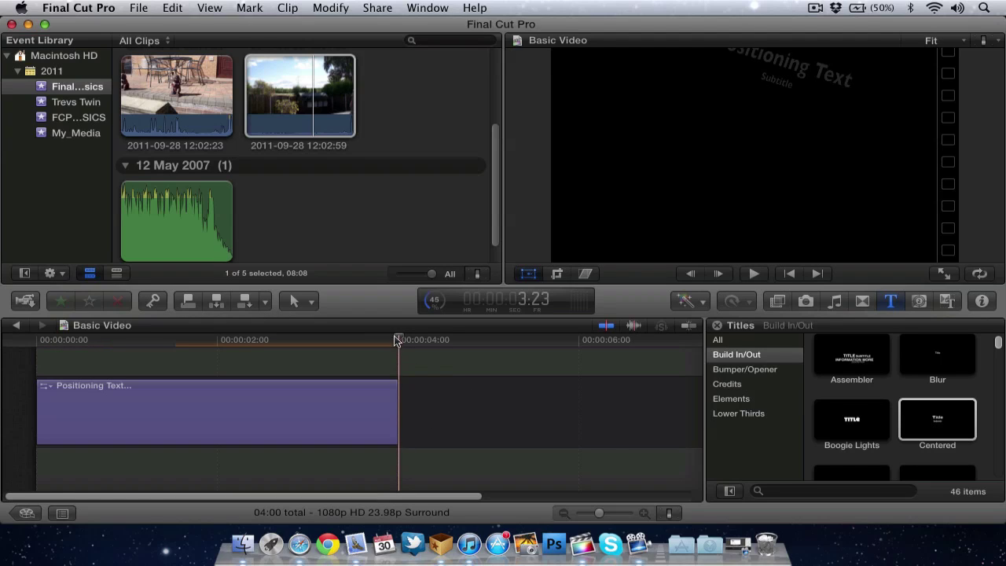
Step: Delete the Positioning Text title clip from the timeline
left_click(289, 340)
left_click(283, 399)
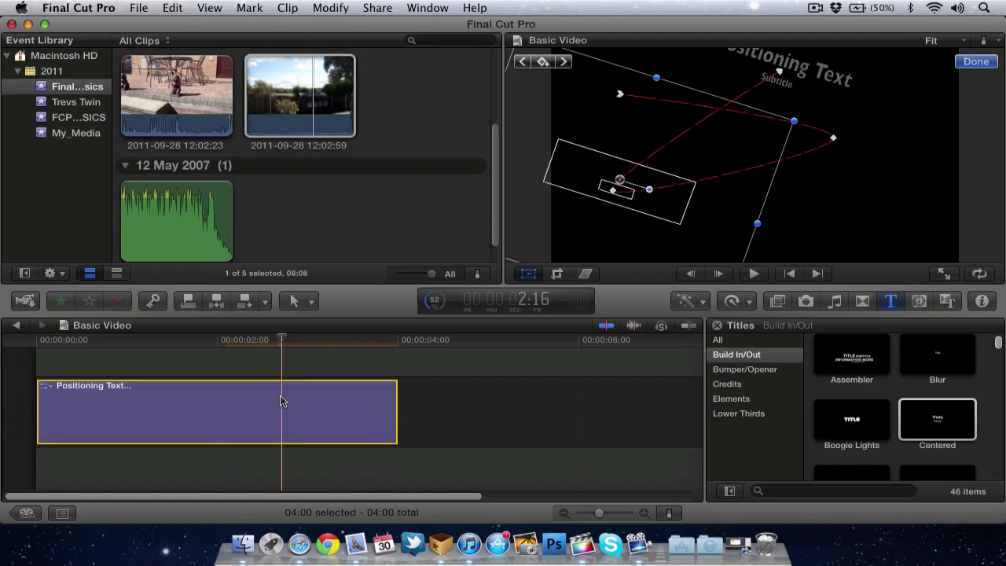
key("Delete")
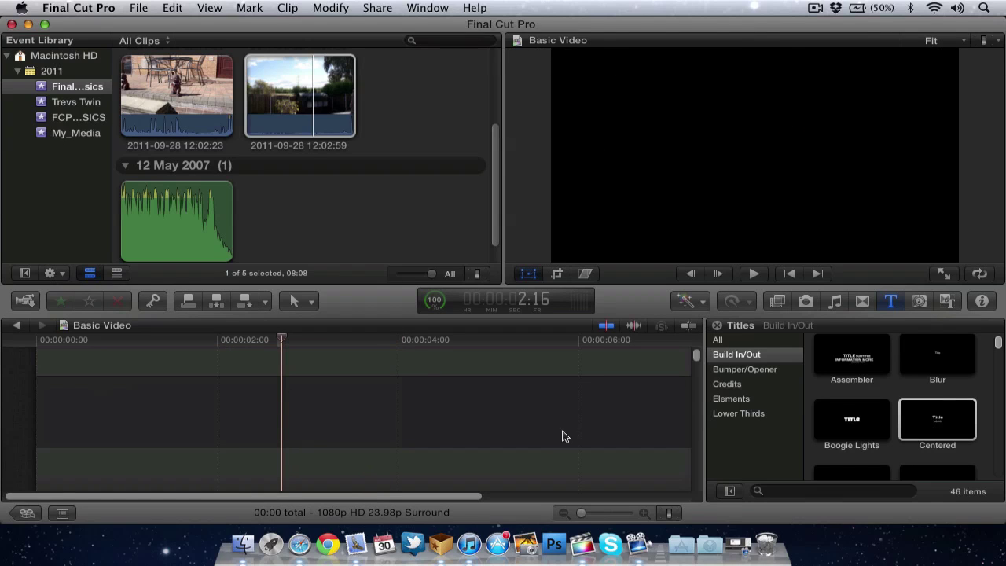
Step: Add a new Centered title to the timeline, accepting the suggested video properties
left_click_drag(930, 422, 132, 394)
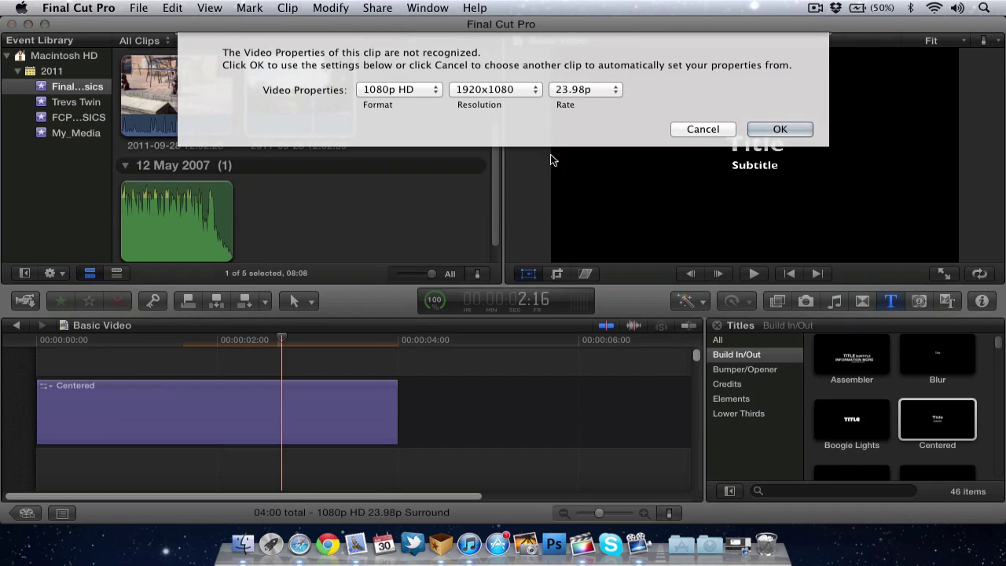
left_click(779, 129)
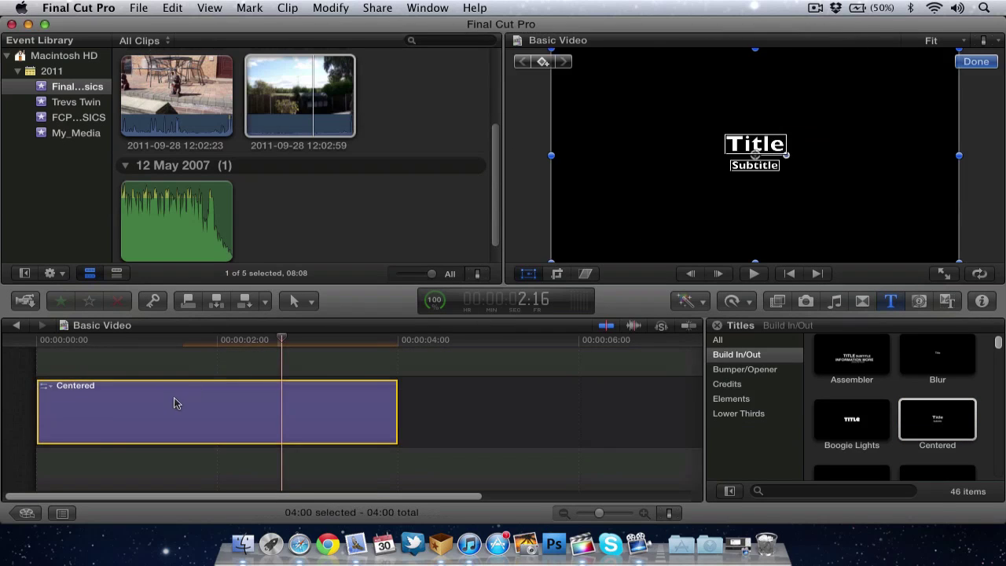
left_click(167, 406)
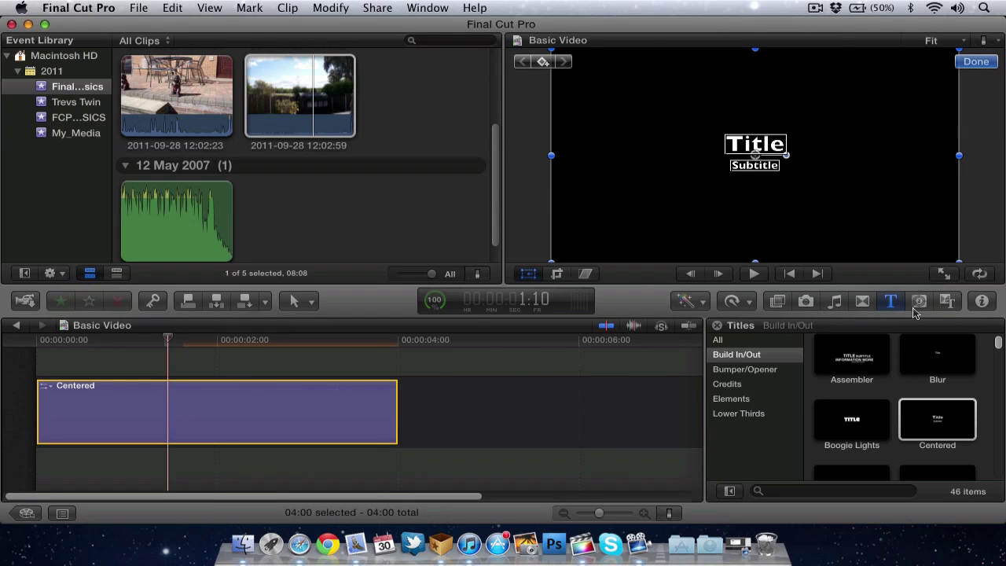
Step: Show the title's Transform settings in the Inspector
left_click(983, 301)
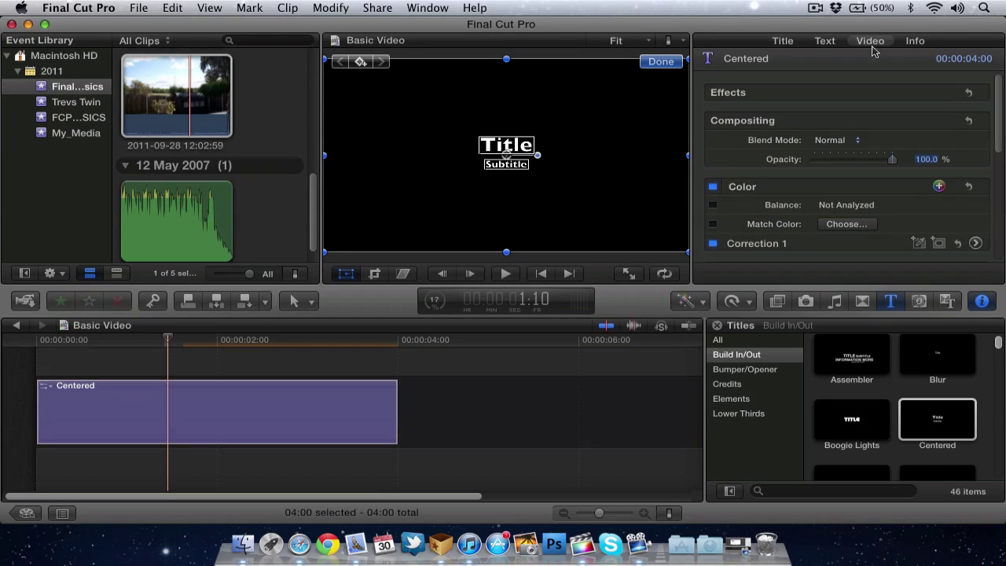
scroll(833, 122, "down", 3)
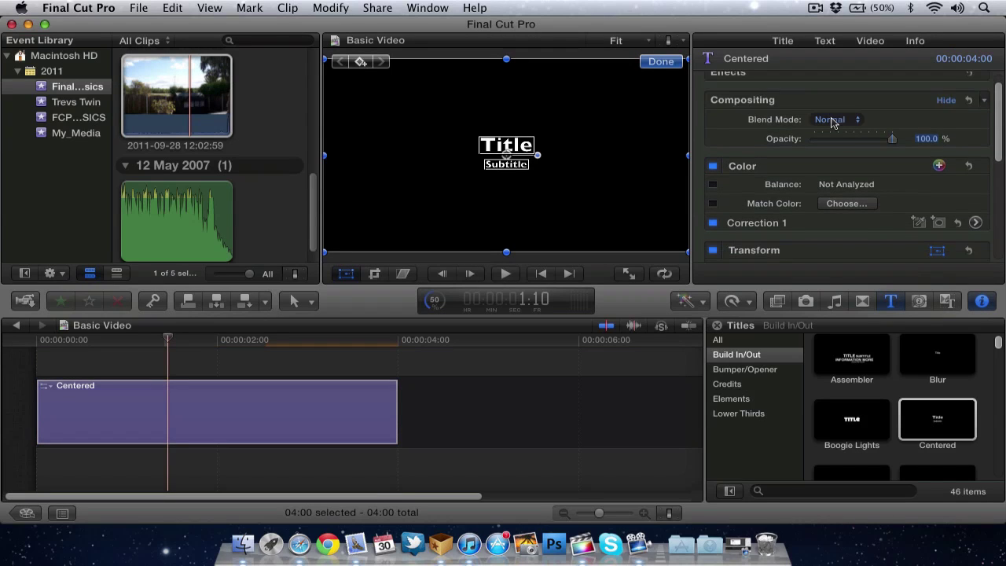
scroll(834, 122, "down", 5)
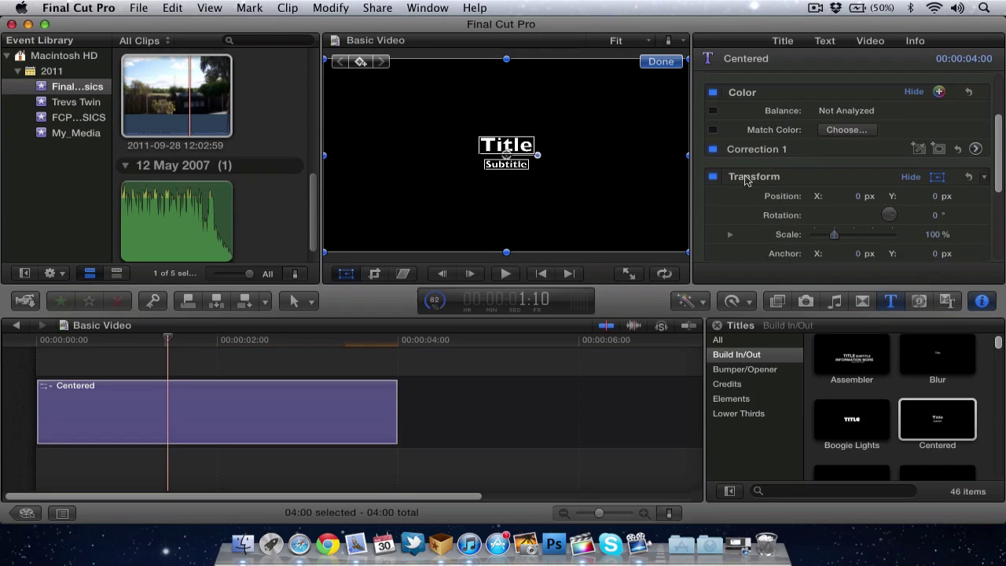
left_click(911, 177)
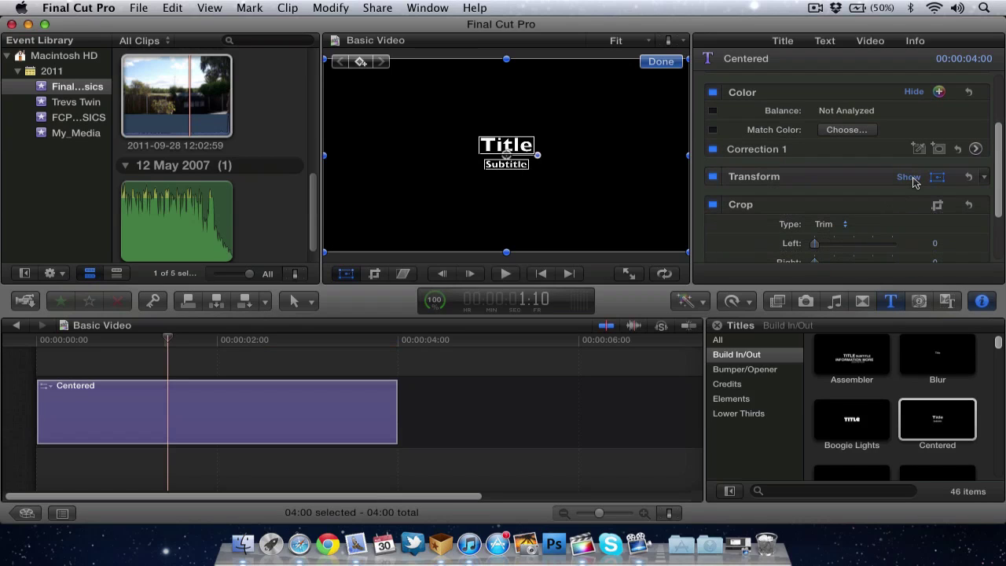
left_click(909, 177)
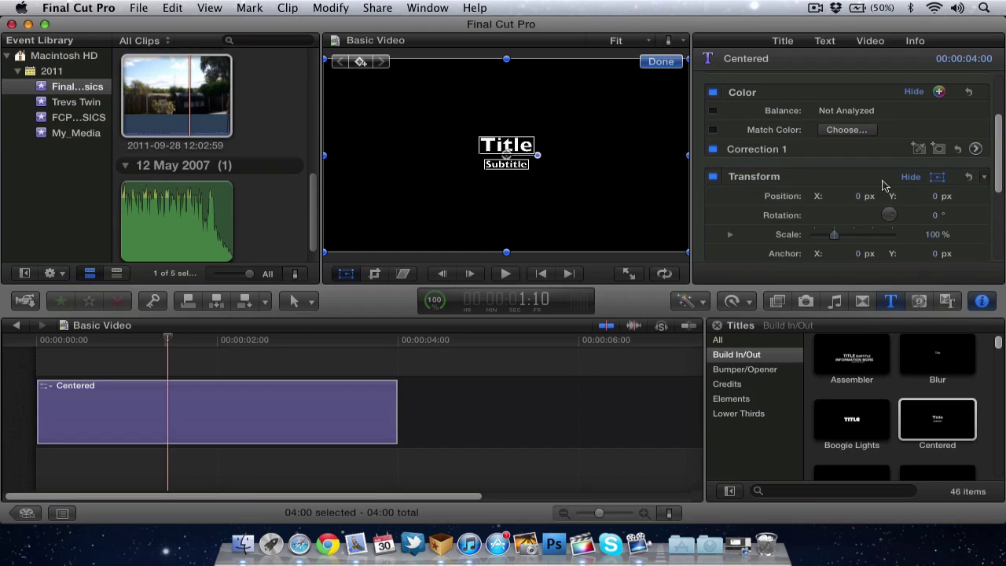
scroll(886, 185, "down", 1)
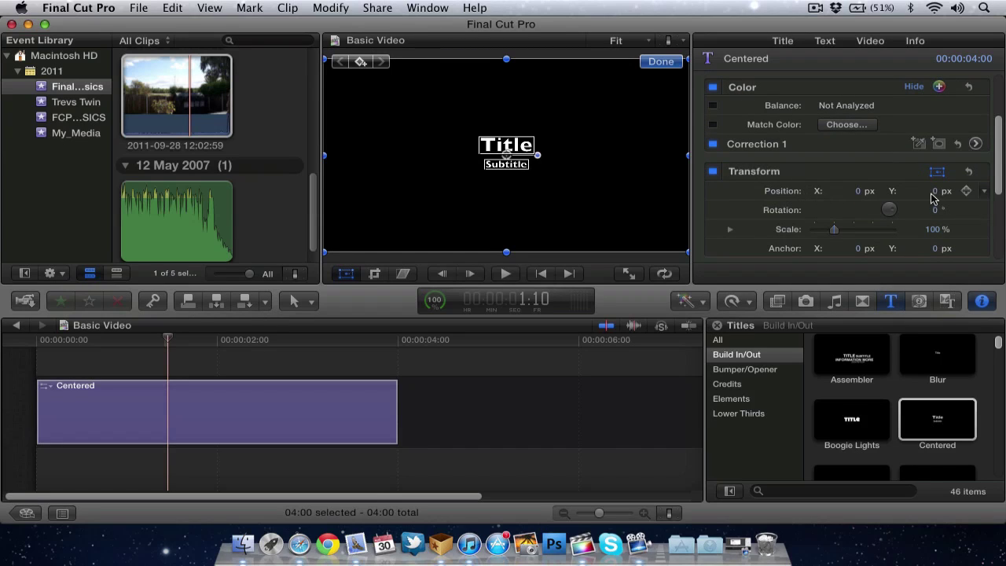
Step: Adjust the title's Position in the Inspector, setting Position X to 8
left_click(860, 194)
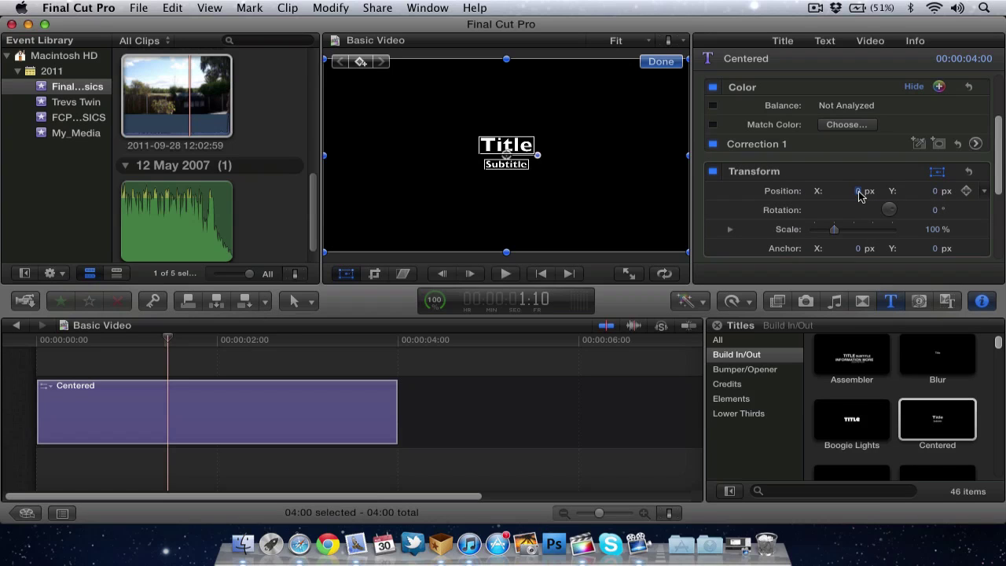
mouse_move(861, 194)
left_mouse_down()
mouse_move(896, 195)
mouse_move(835, 194)
mouse_move(900, 194)
mouse_move(841, 194)
mouse_move(861, 196)
left_mouse_up()
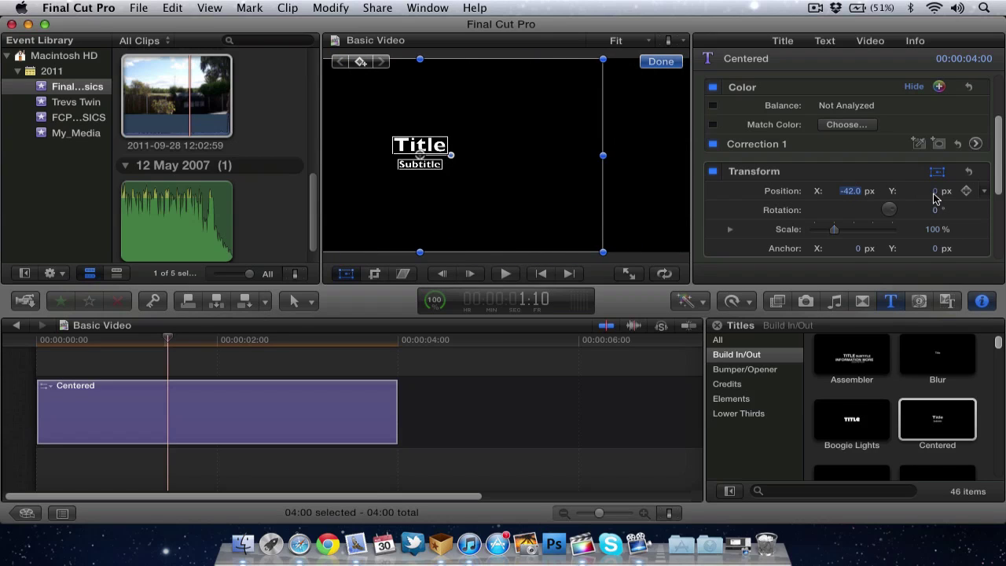
mouse_move(936, 198)
left_mouse_down()
mouse_move(961, 180)
mouse_move(932, 195)
mouse_move(943, 188)
left_mouse_up()
mouse_move(851, 191)
left_mouse_down()
mouse_move(904, 191)
mouse_move(857, 195)
left_mouse_up()
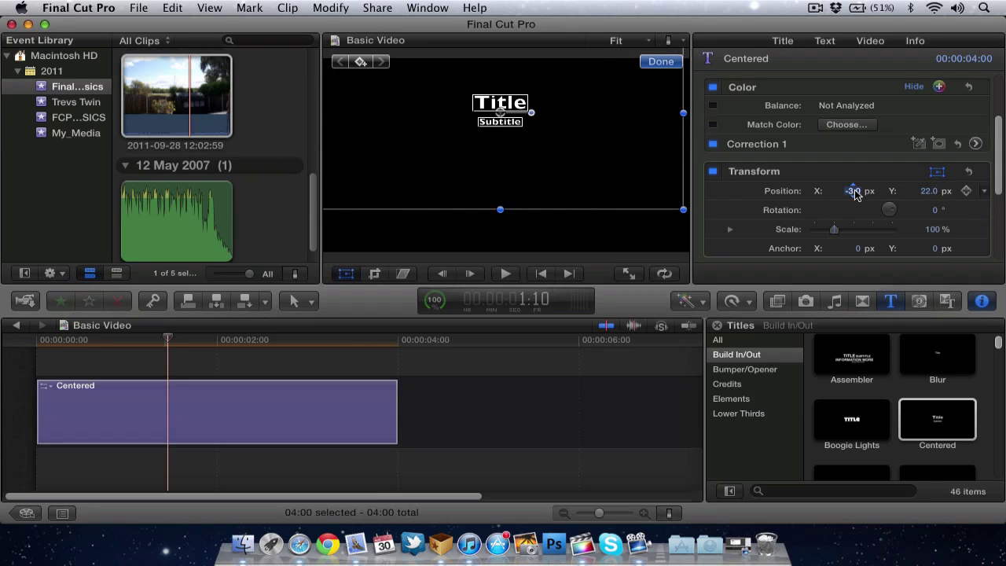
left_click(857, 195)
type("8")
key("Return")
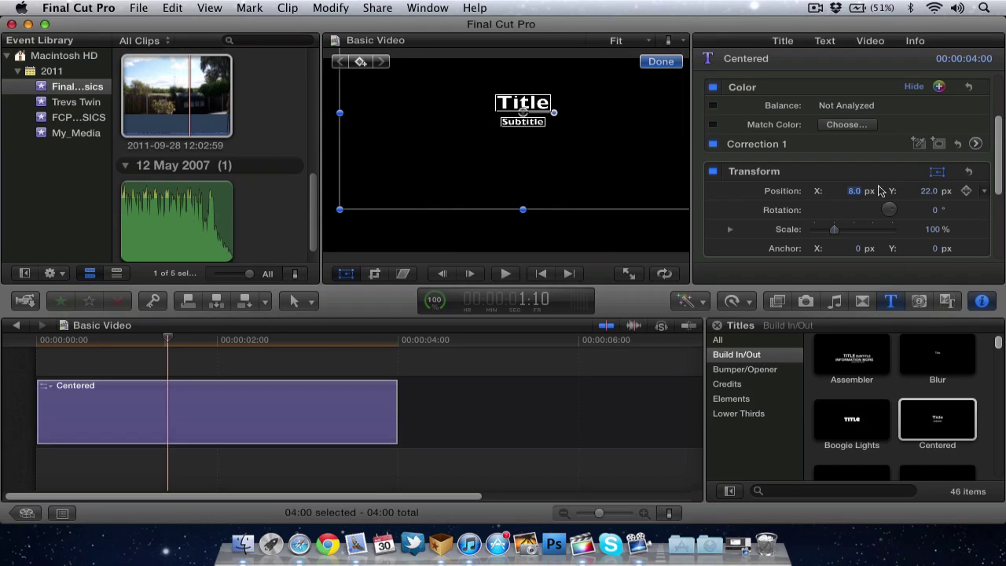
Step: Set Position Y to 40, rotate the title 62°, and scale it to about 250%
left_click(930, 191)
type("50")
key("Return")
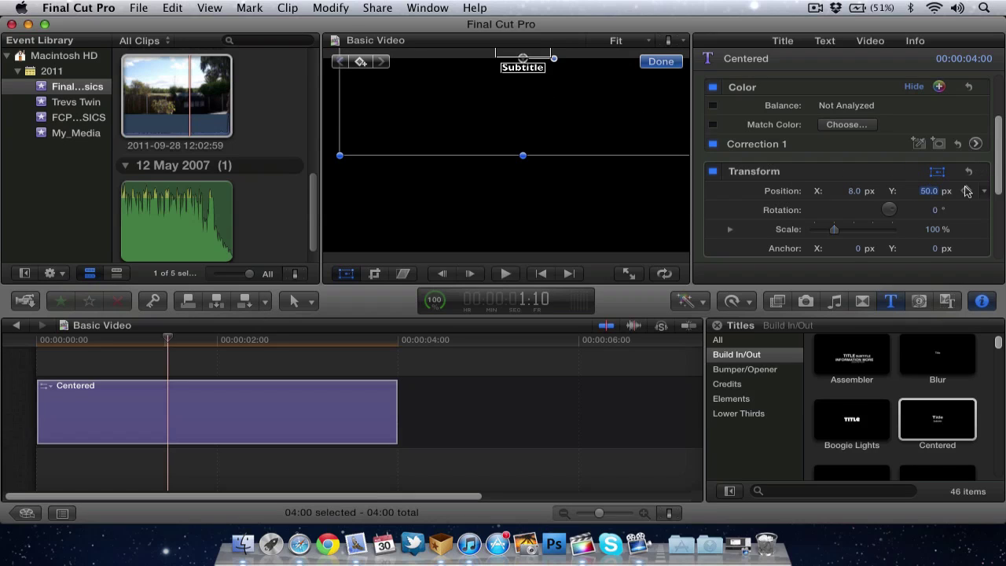
type("40")
key("Return")
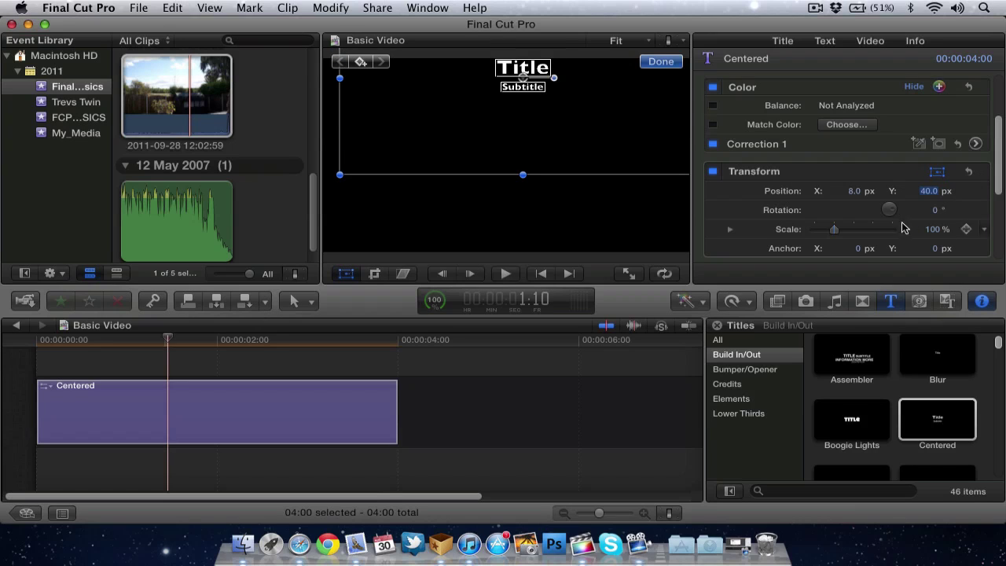
mouse_move(898, 214)
left_mouse_down()
mouse_move(899, 203)
mouse_move(883, 220)
left_mouse_up()
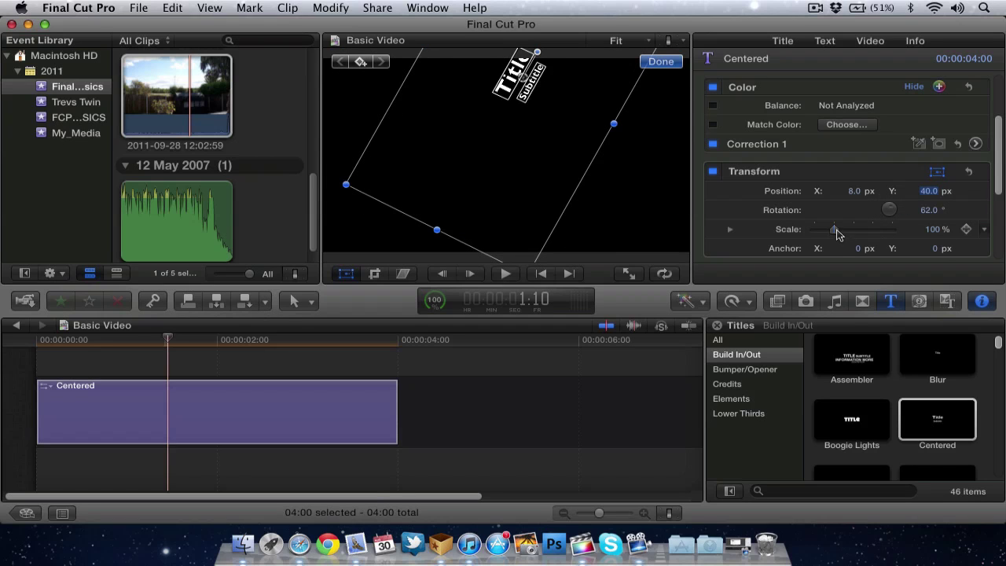
left_click_drag(839, 235, 865, 231)
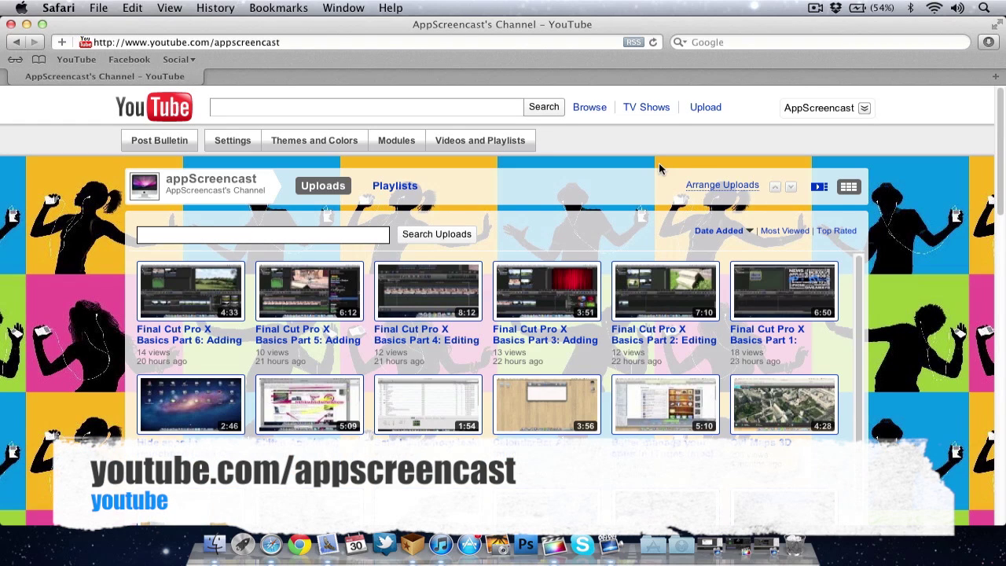
left_click(397, 190)
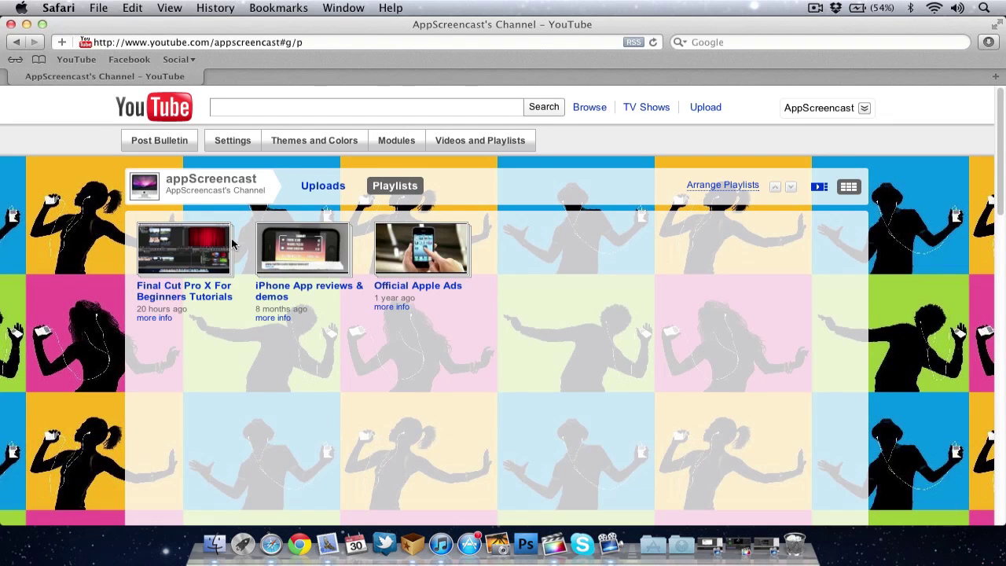
left_click(324, 186)
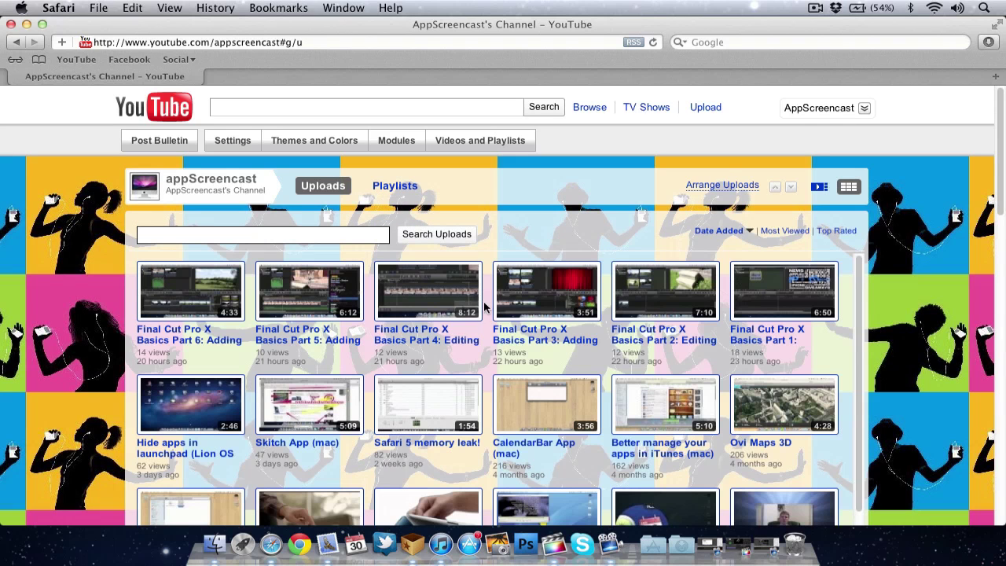
scroll(245, 337, "down", 3)
scroll(246, 337, "up", 3)
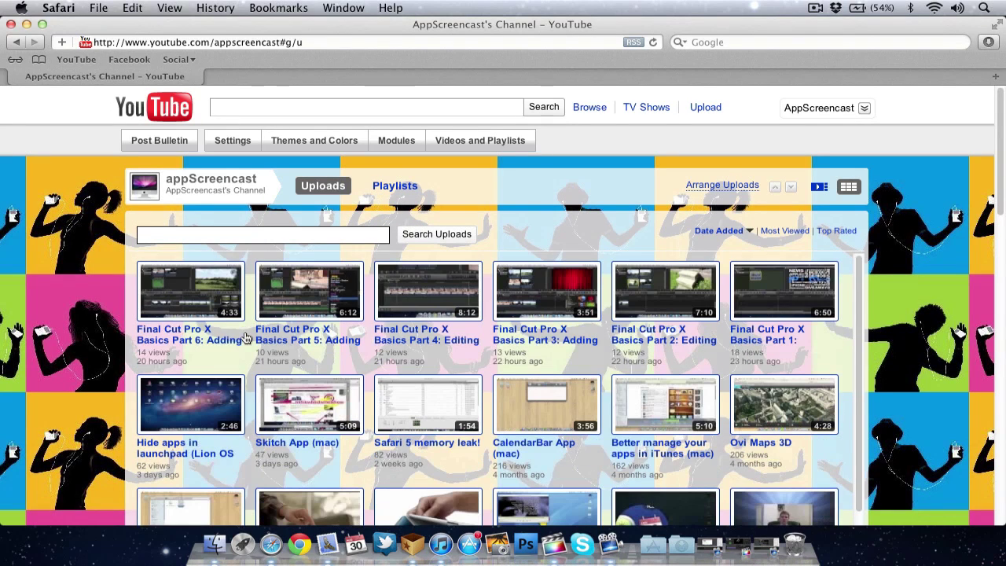
scroll(245, 337, "down", 3)
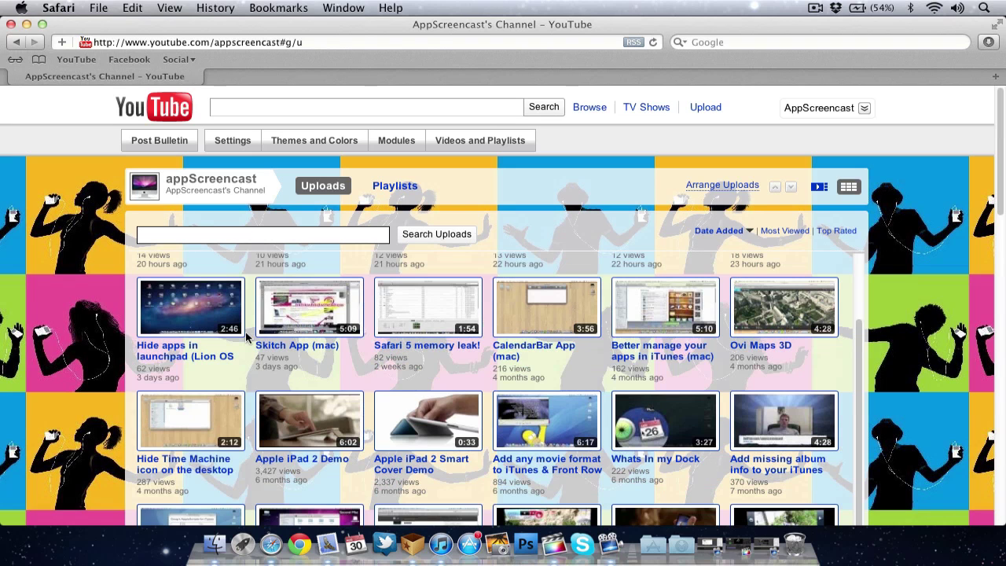
scroll(246, 336, "down", 10)
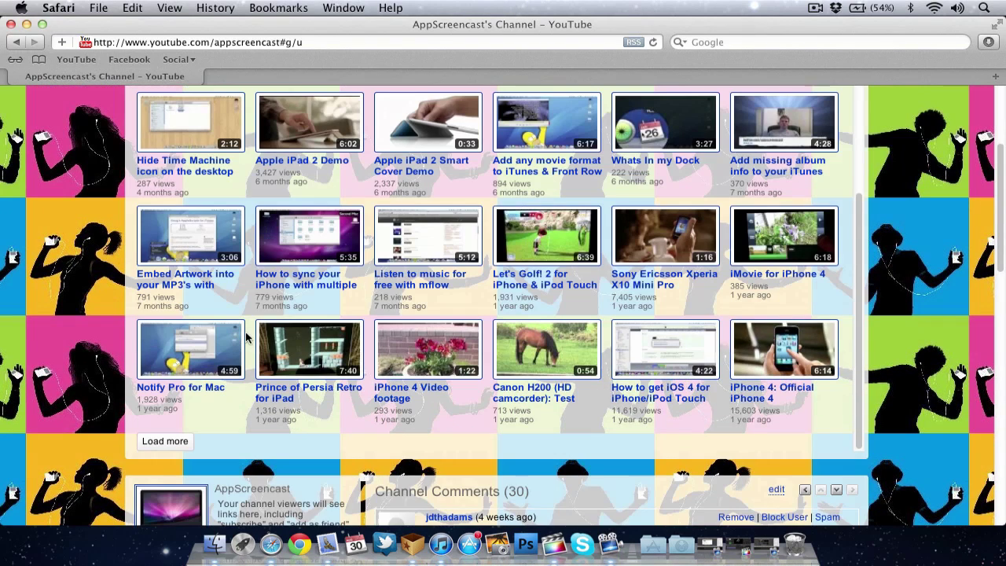
scroll(281, 300, "up", 4)
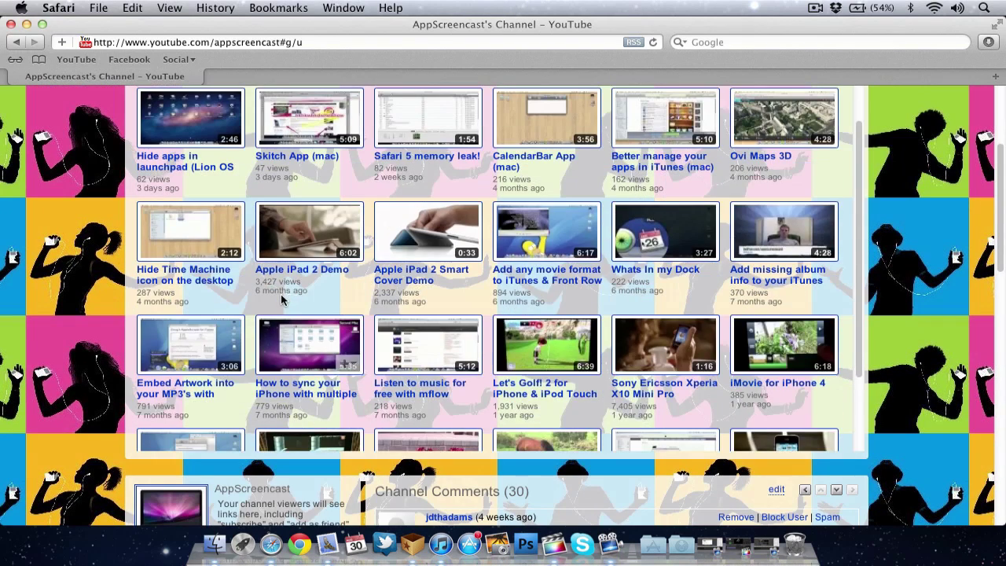
scroll(282, 300, "up", 6)
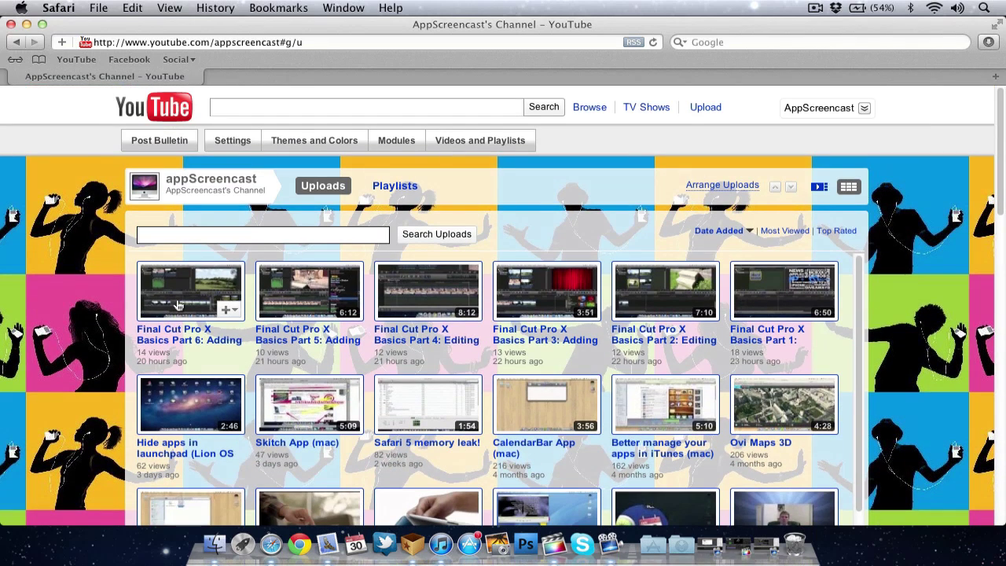